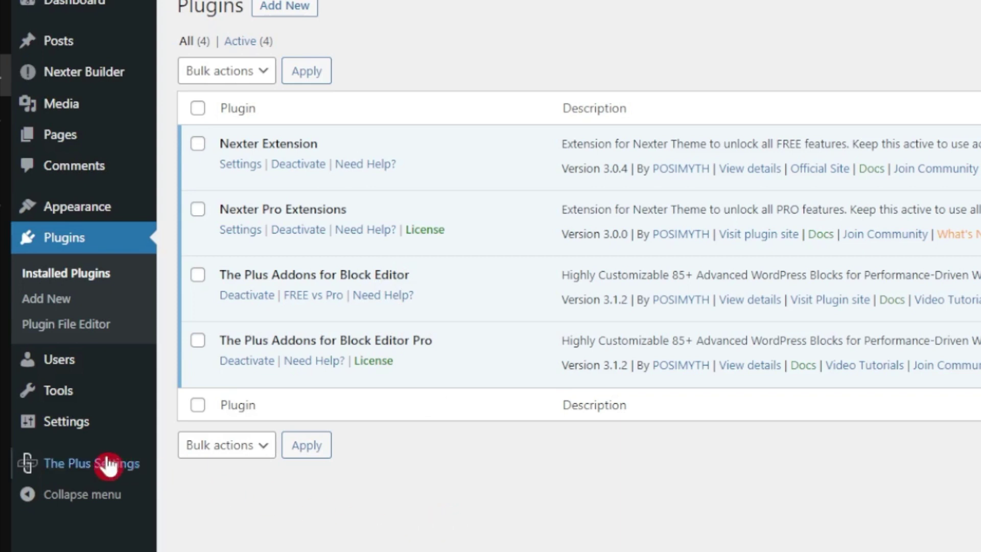
Bring up The Plus Settings flyout submenu in the WordPress admin sidebar.
{"action": "mouse_move", "coordinate": [99, 461]}
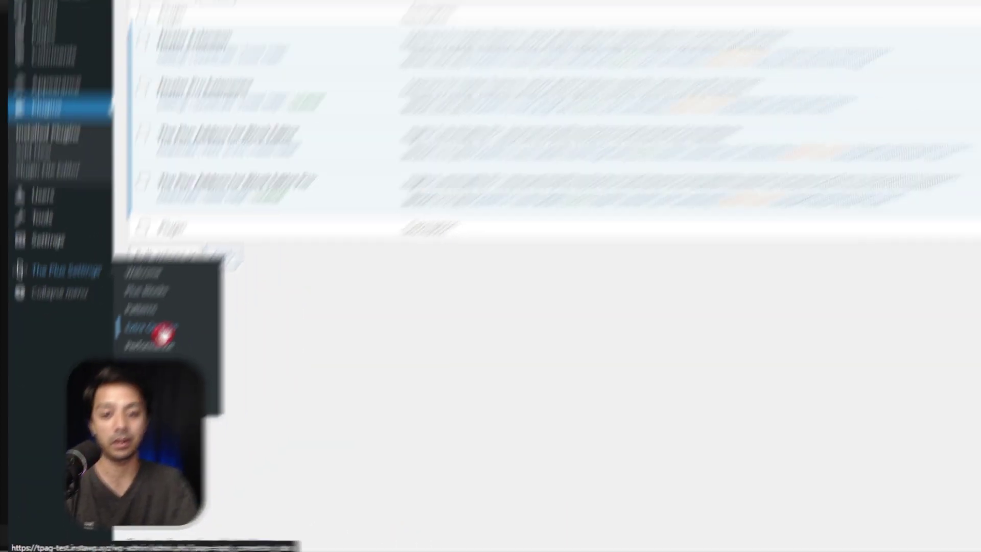
In Extra Options, set Event Tracking to Enable and check the Facebook Pixel ID field.
{"action": "left_click", "coordinate": [162, 332]}
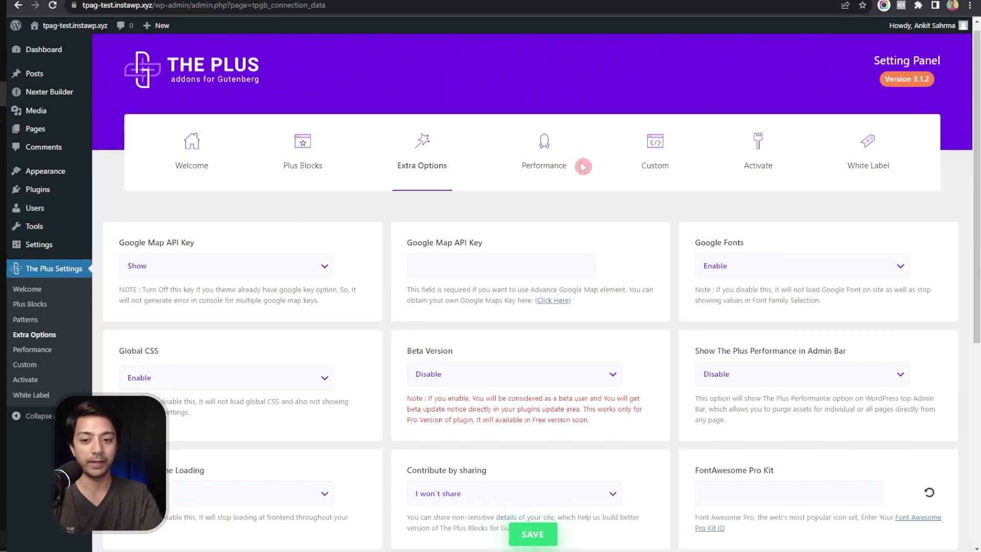
{"action": "scroll", "coordinate": [581, 162], "scroll_direction": "down", "scroll_amount": 7}
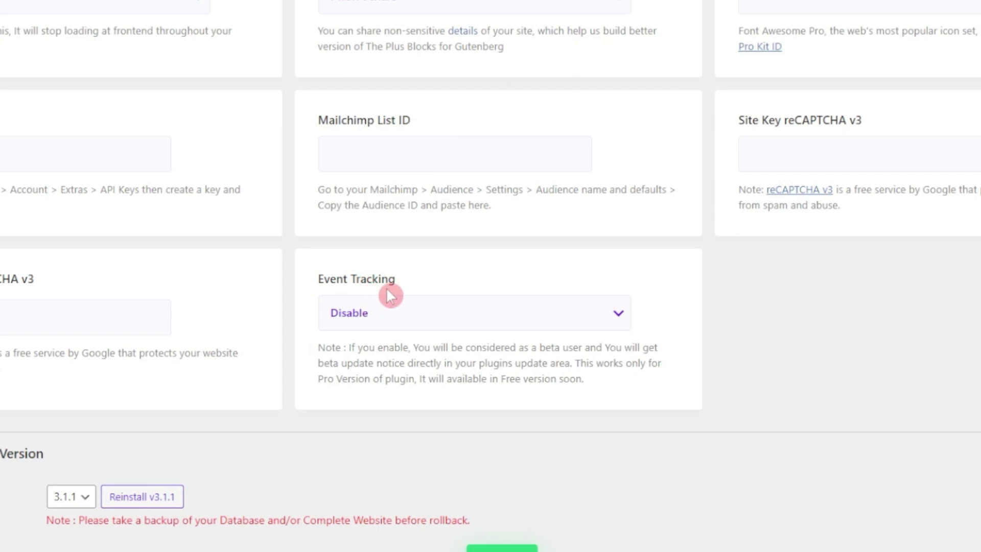
{"action": "left_click", "coordinate": [437, 322]}
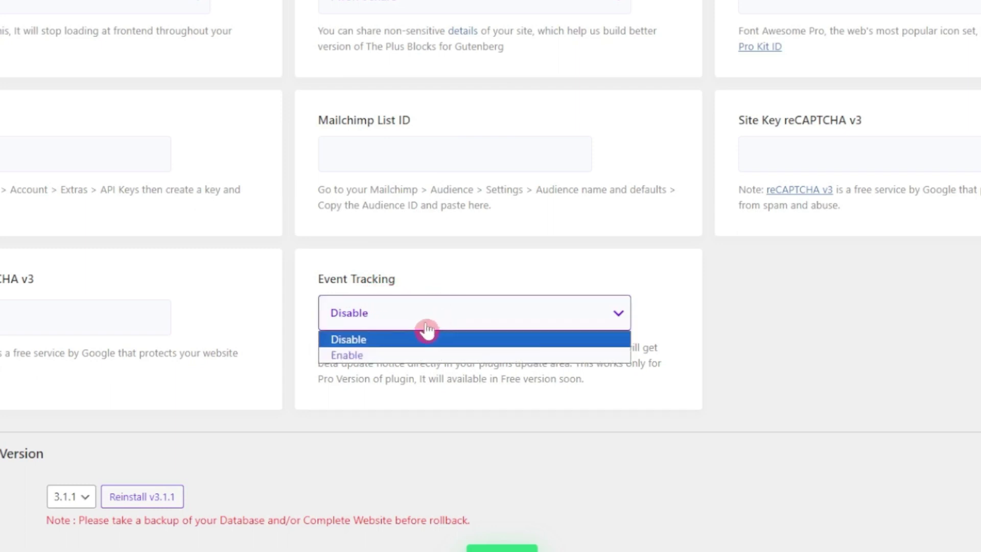
{"action": "left_click", "coordinate": [364, 354]}
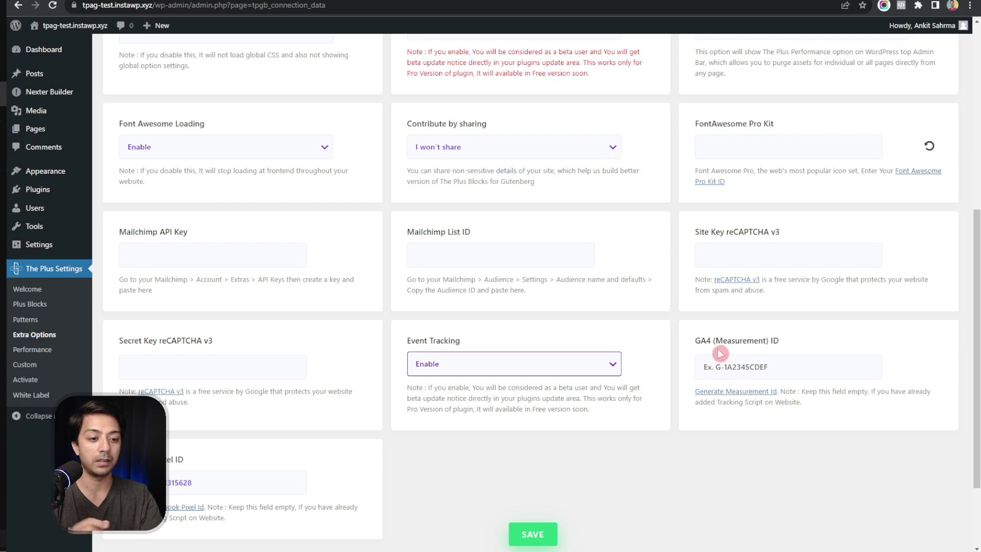
{"action": "scroll", "coordinate": [716, 348], "scroll_direction": "down", "scroll_amount": 2}
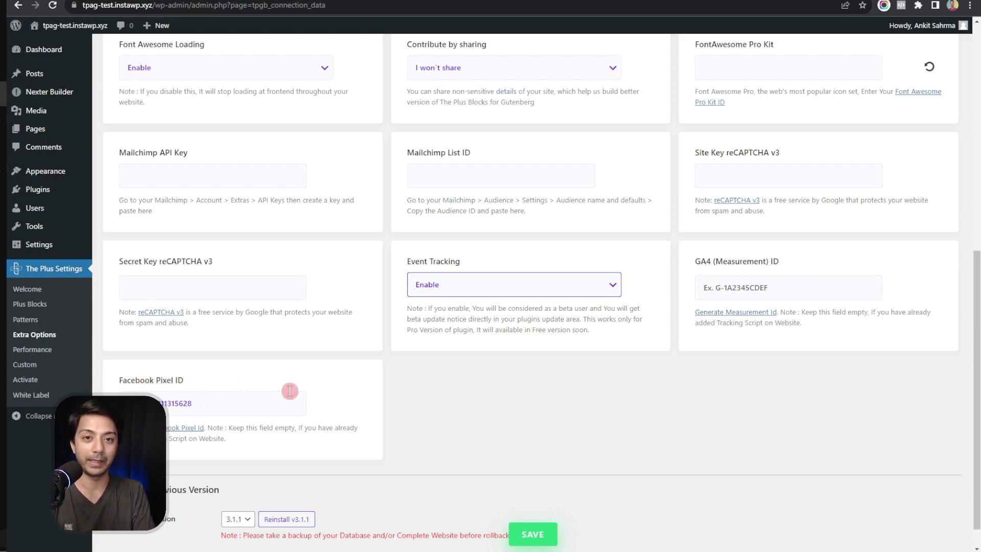
{"action": "left_click", "coordinate": [462, 416]}
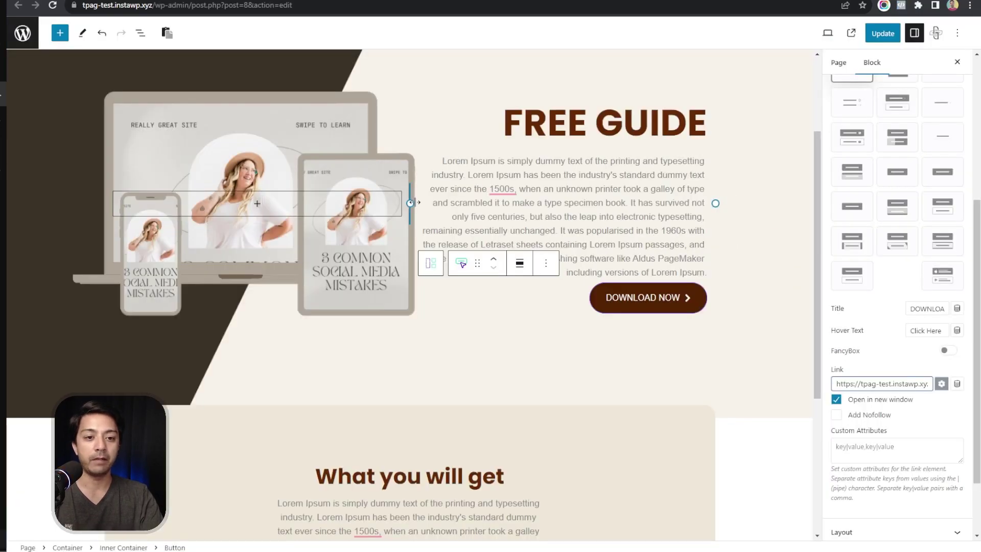
Select the DOWNLOAD NOW button block on the Home page in the editor.
{"action": "scroll", "coordinate": [413, 204], "scroll_direction": "up", "scroll_amount": 3}
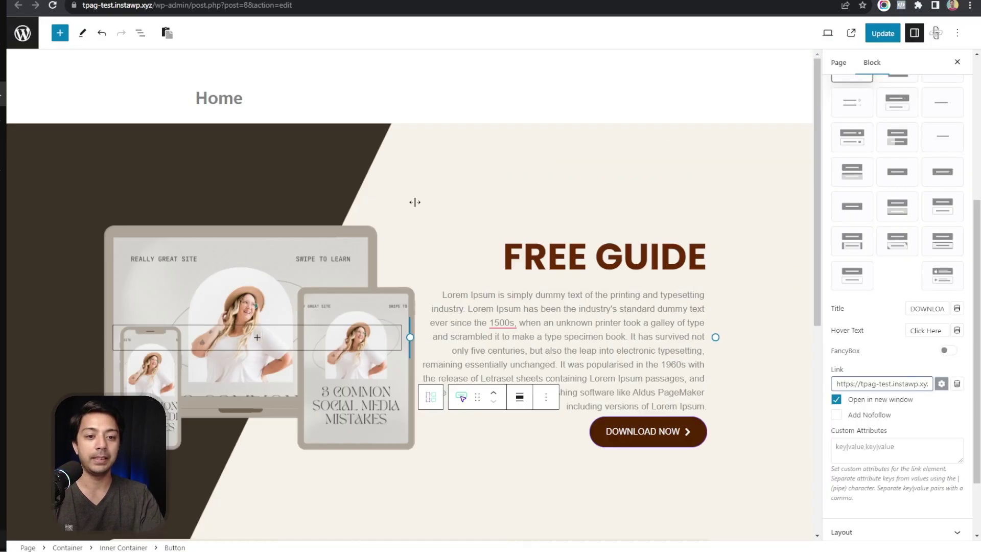
{"action": "left_click", "coordinate": [489, 186]}
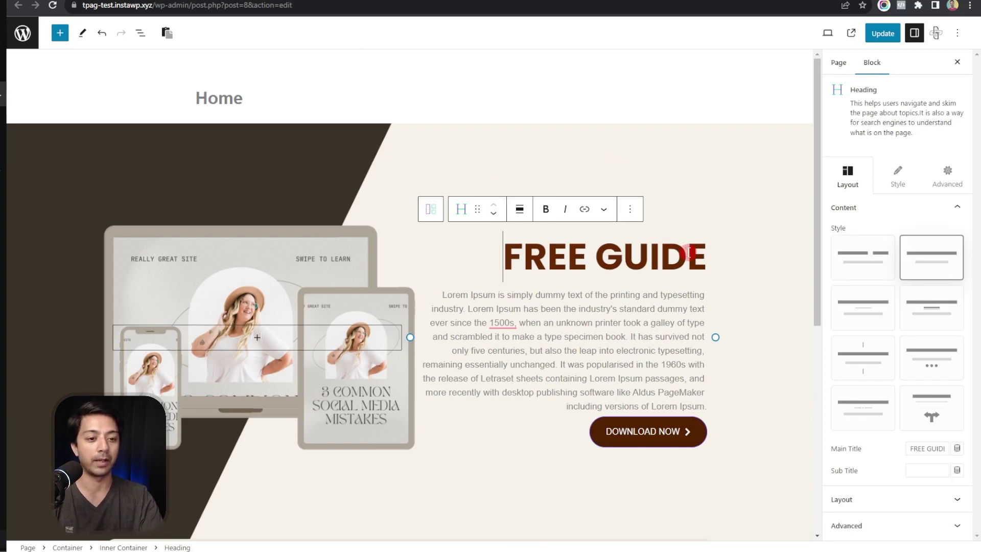
{"action": "left_click", "coordinate": [583, 437]}
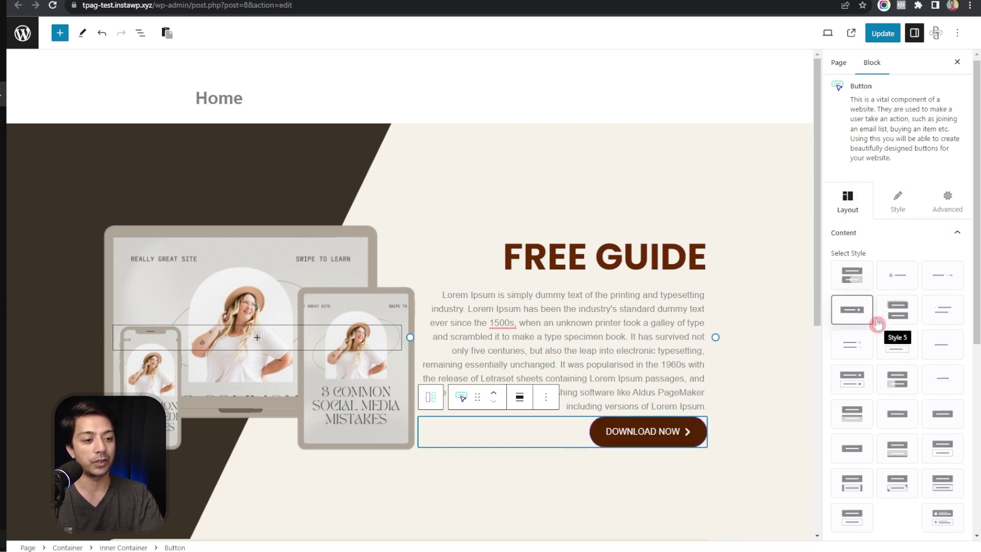
Inspect the button's PDF link address in the settings sidebar.
{"action": "scroll", "coordinate": [892, 316], "scroll_direction": "down", "scroll_amount": 3}
{"action": "scroll", "coordinate": [917, 352], "scroll_direction": "down", "scroll_amount": 3}
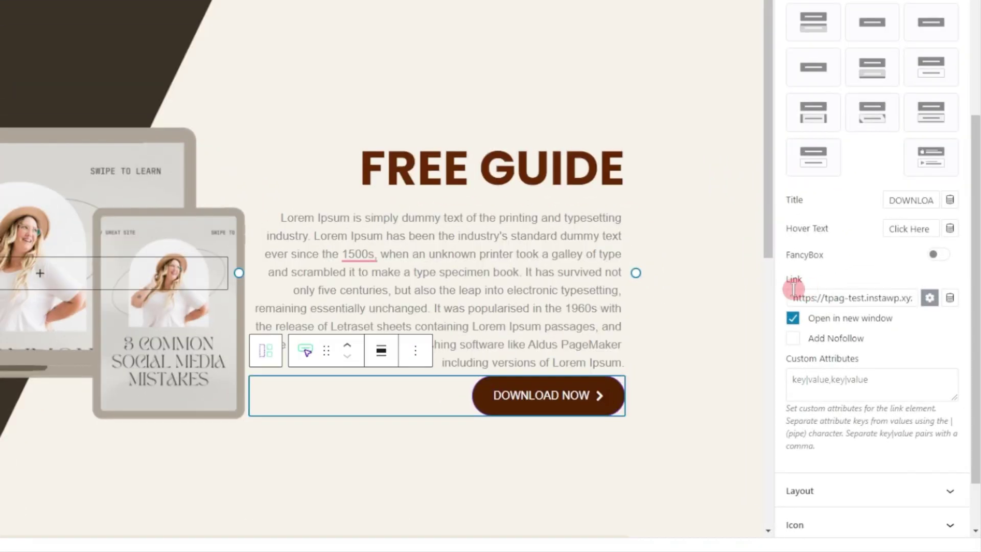
{"action": "left_click", "coordinate": [838, 298]}
{"action": "left_click_drag", "start_coordinate": [838, 297], "coordinate": [977, 293]}
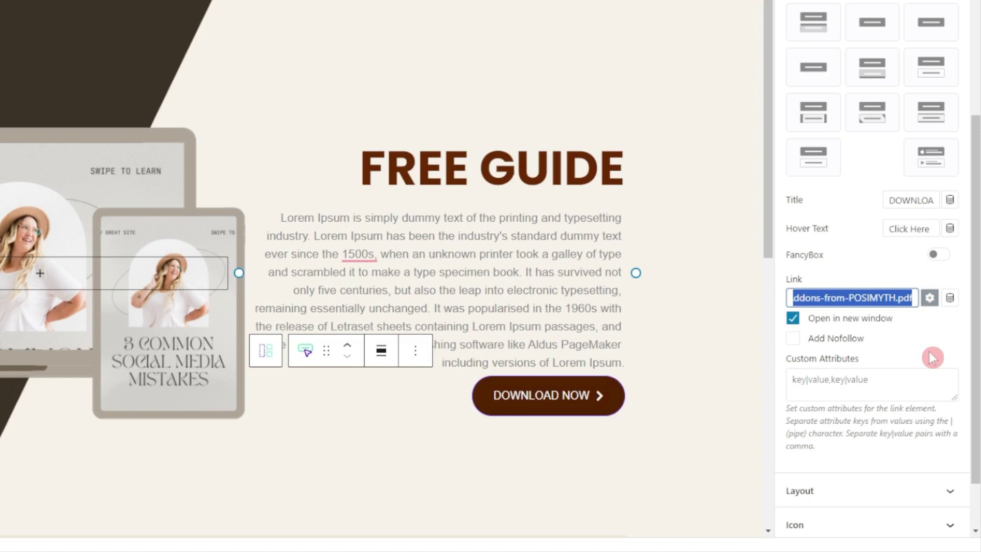
{"action": "scroll", "coordinate": [919, 306], "scroll_direction": "up", "scroll_amount": 10}
Turn on Facebook Pixel tracking in the button's Advanced Event Tracking settings.
{"action": "left_click", "coordinate": [936, 100]}
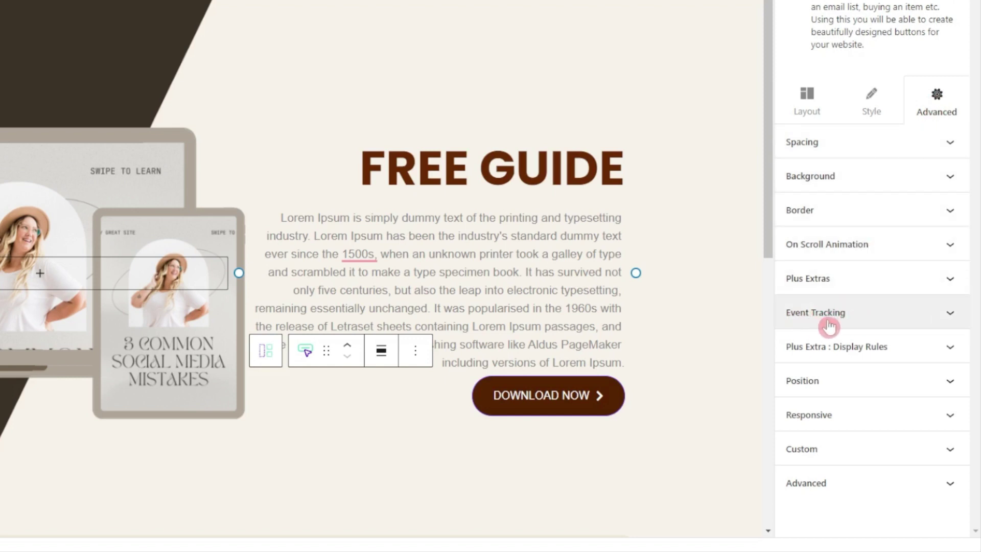
{"action": "left_click", "coordinate": [948, 313]}
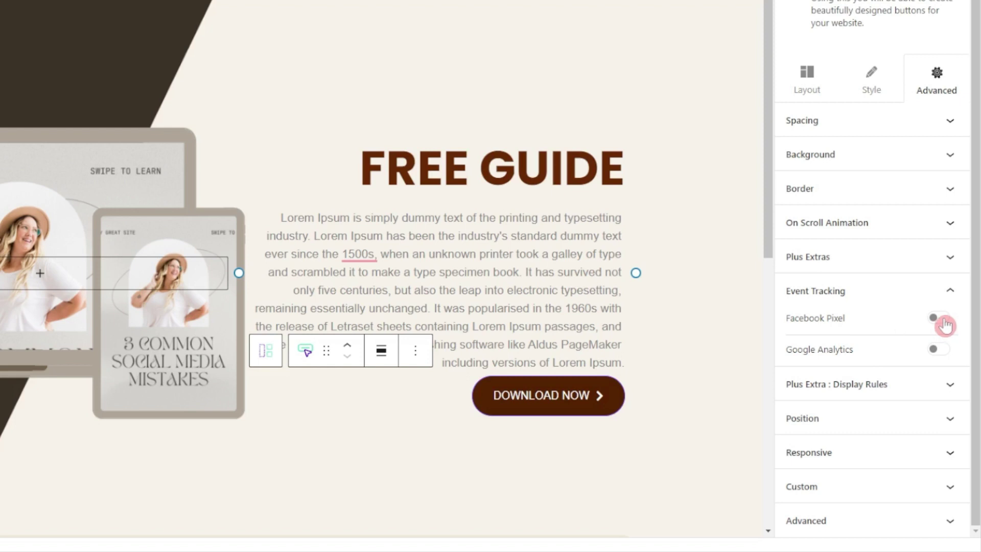
{"action": "left_click", "coordinate": [940, 317]}
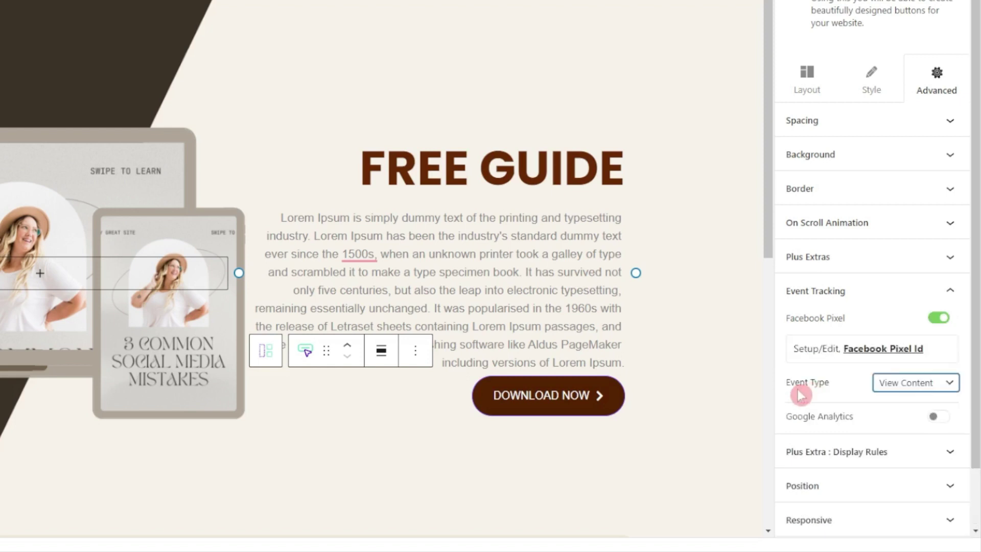
Set the pixel Event Type to Custom with the event name 'PDF download'.
{"action": "left_click", "coordinate": [908, 384]}
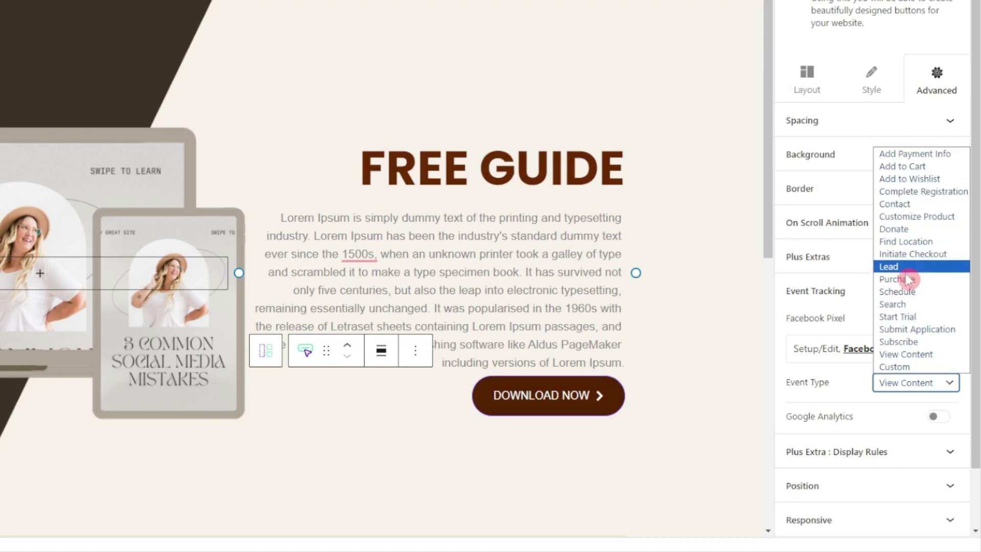
{"action": "left_click", "coordinate": [925, 354]}
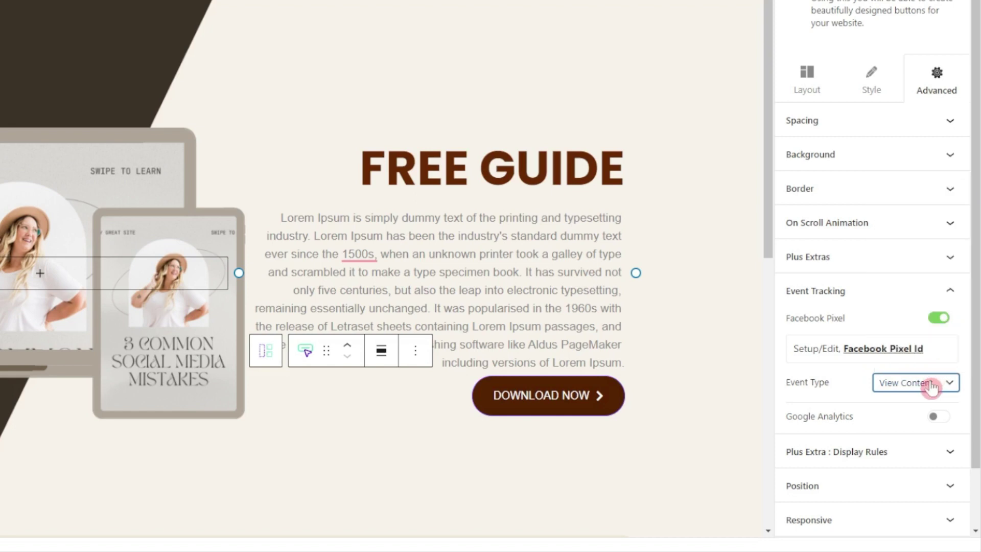
{"action": "left_click", "coordinate": [888, 390]}
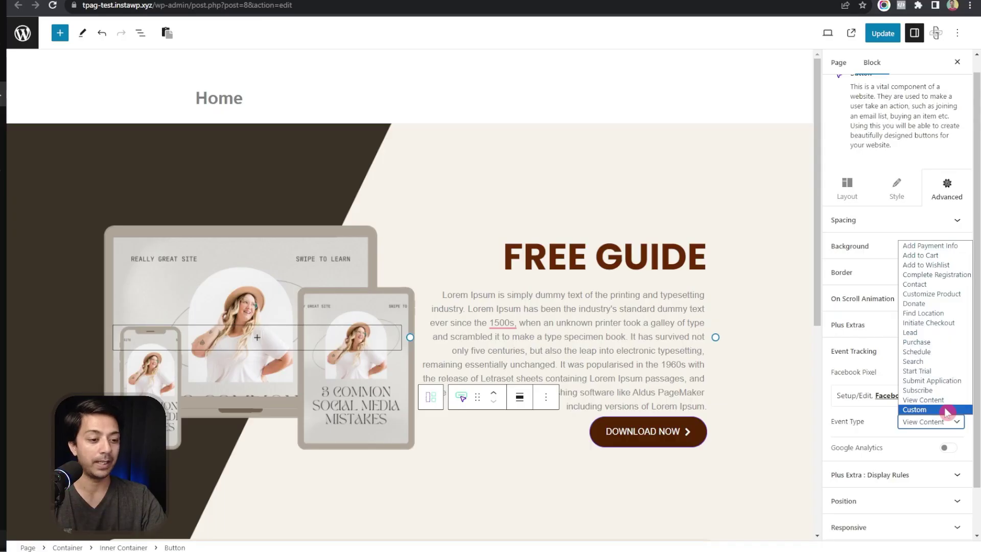
{"action": "left_click", "coordinate": [945, 410]}
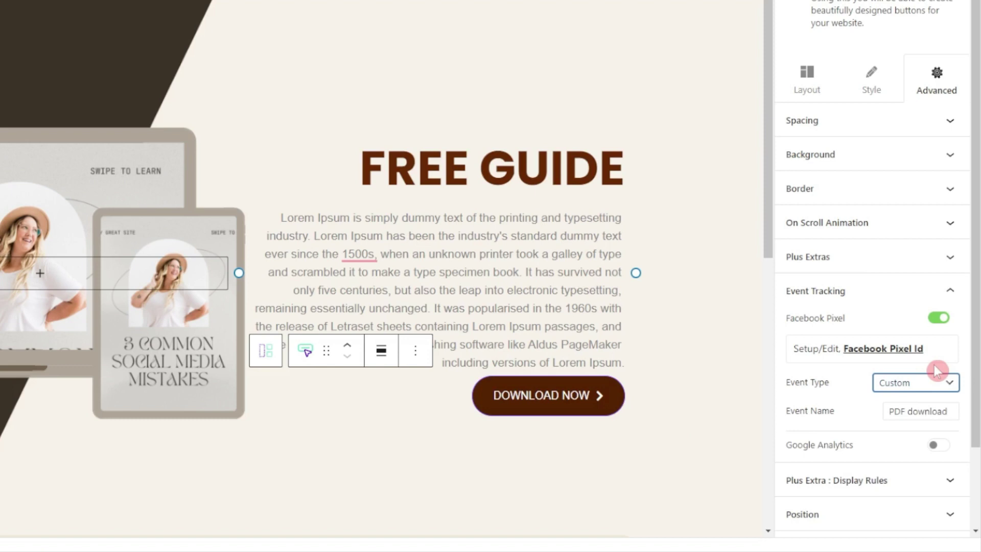
{"action": "left_click", "coordinate": [859, 381]}
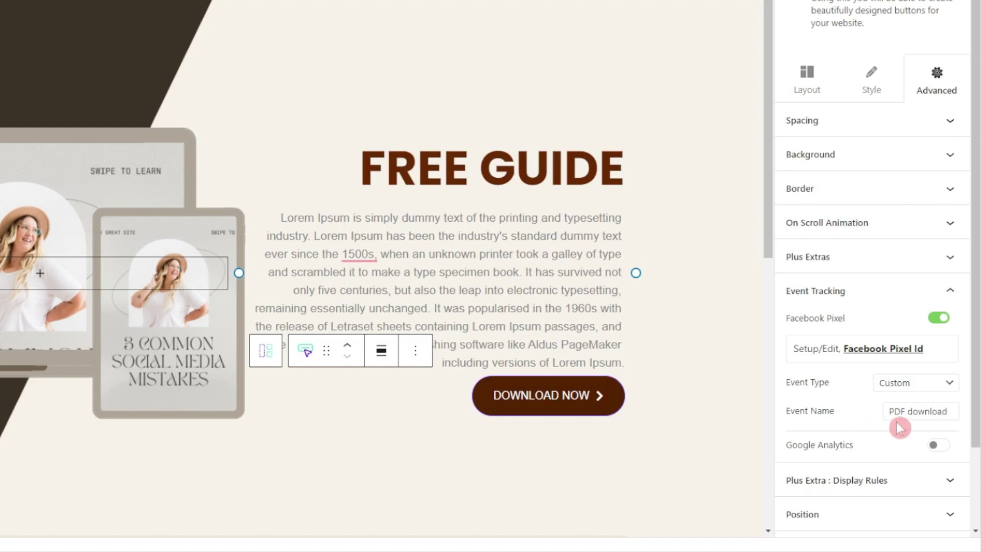
{"action": "left_click_drag", "start_coordinate": [912, 411], "coordinate": [975, 415]}
{"action": "left_click", "coordinate": [894, 403]}
{"action": "left_click", "coordinate": [842, 408]}
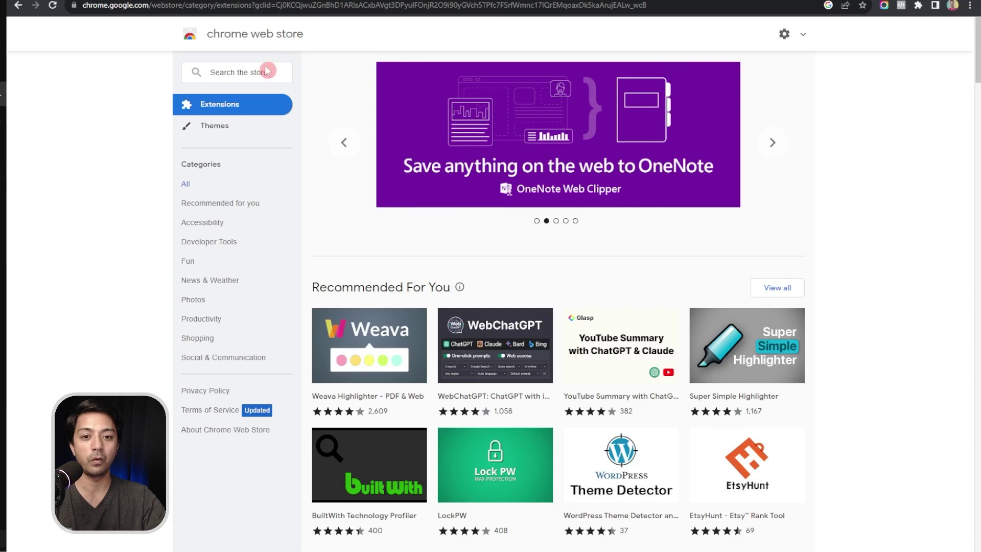
Search 'facebook pixel helper', confirm Meta Pixel Helper is installed, and return to the landing page.
{"action": "left_click", "coordinate": [235, 73]}
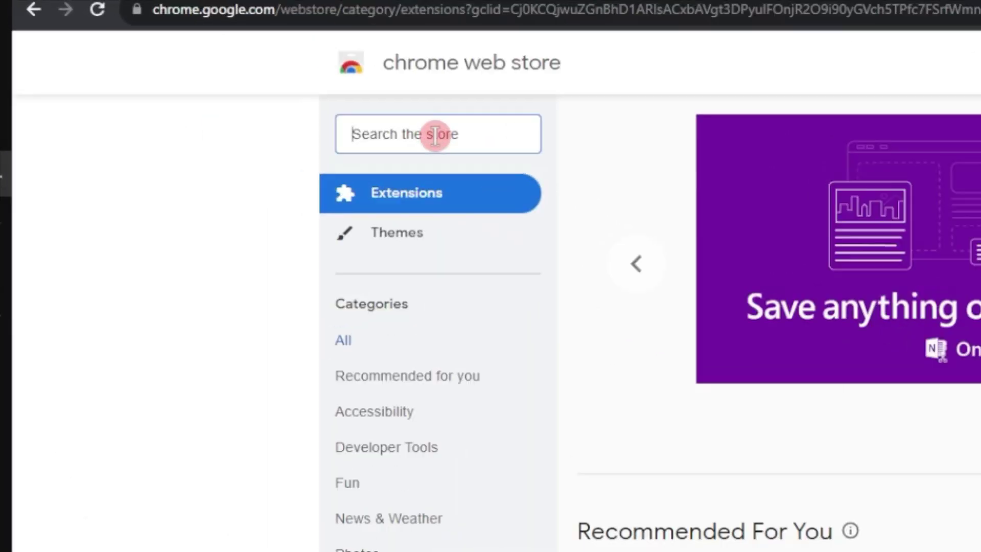
{"action": "type", "text": "facebook pixel helper"}
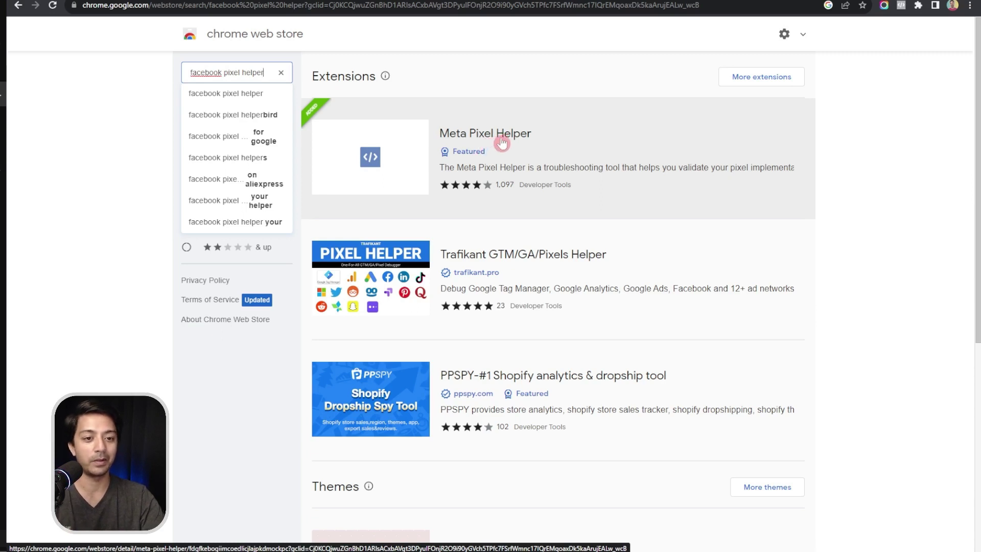
{"action": "left_click", "coordinate": [510, 139]}
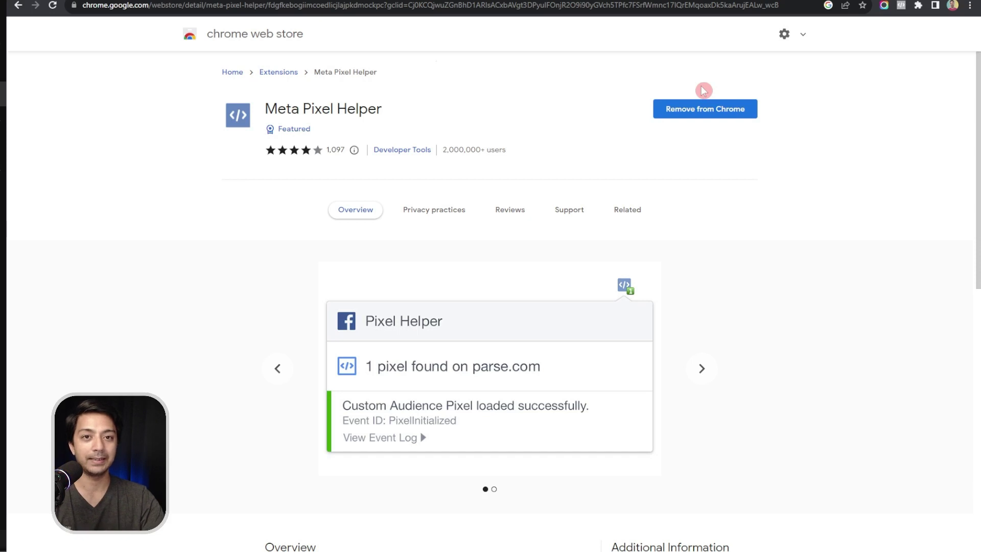
{"action": "left_click", "coordinate": [773, 2]}
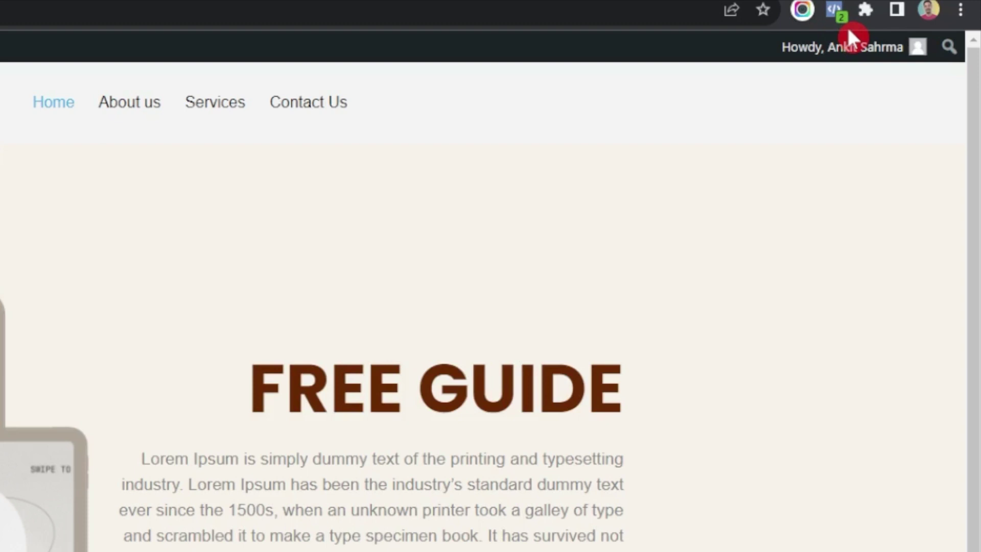
{"action": "left_click", "coordinate": [835, 14]}
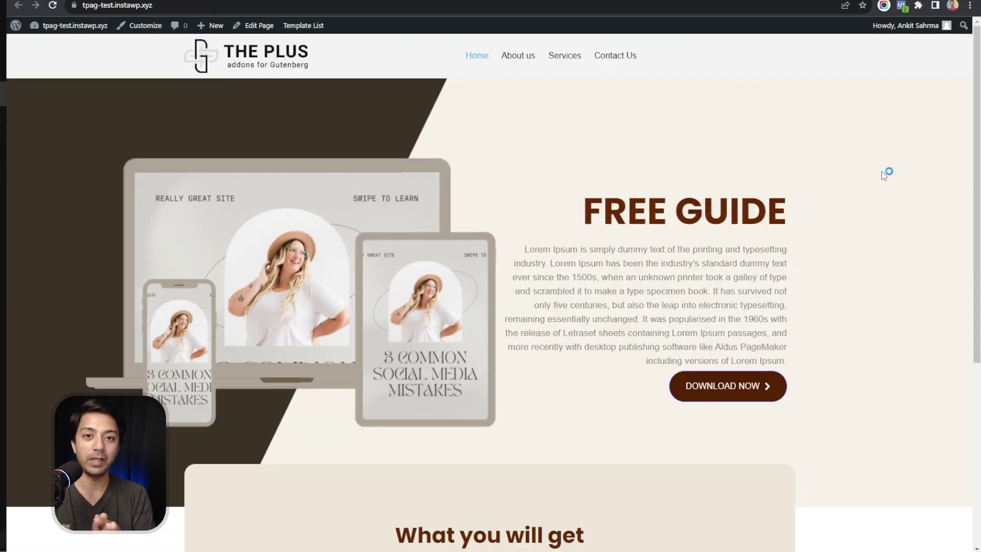
{"action": "left_click", "coordinate": [884, 175]}
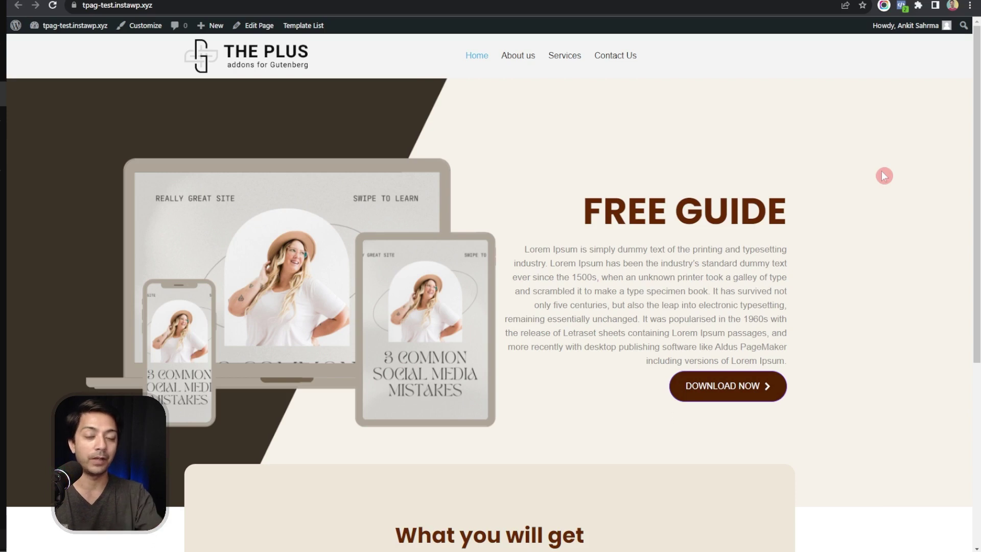
Reload, trigger DOWNLOAD NOW, then expand the PDF download event in Meta Pixel Helper.
{"action": "left_click", "coordinate": [53, 6]}
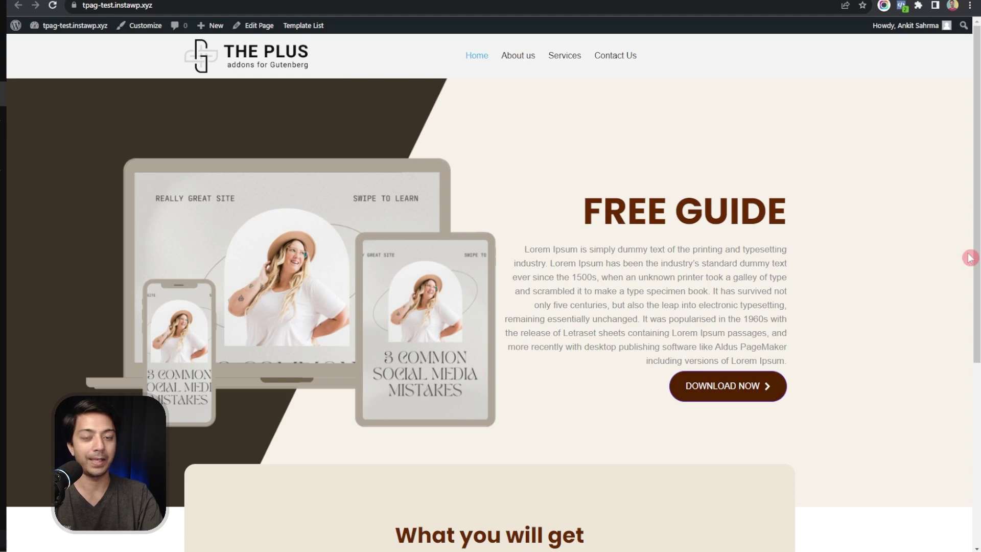
{"action": "left_click", "coordinate": [752, 389]}
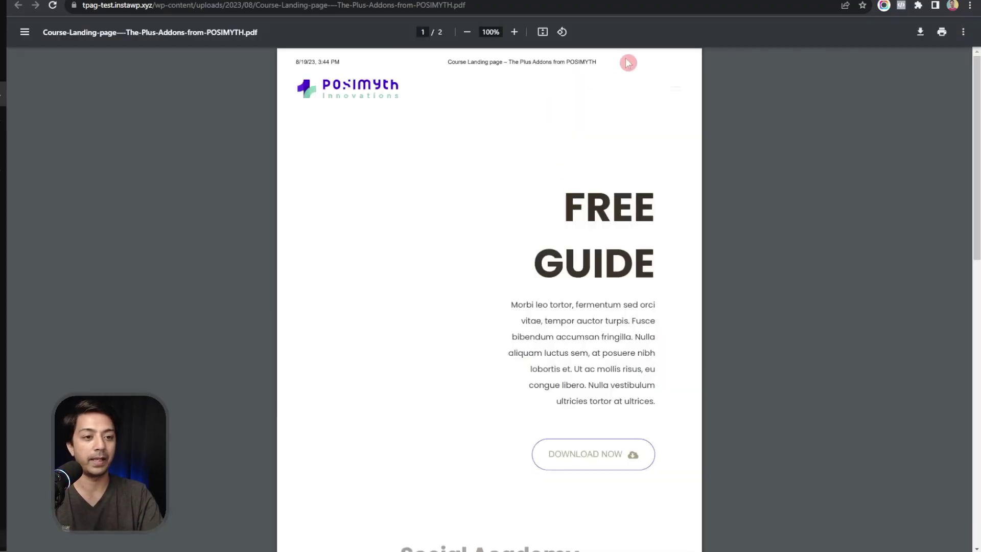
{"action": "key", "text": "alt+Left"}
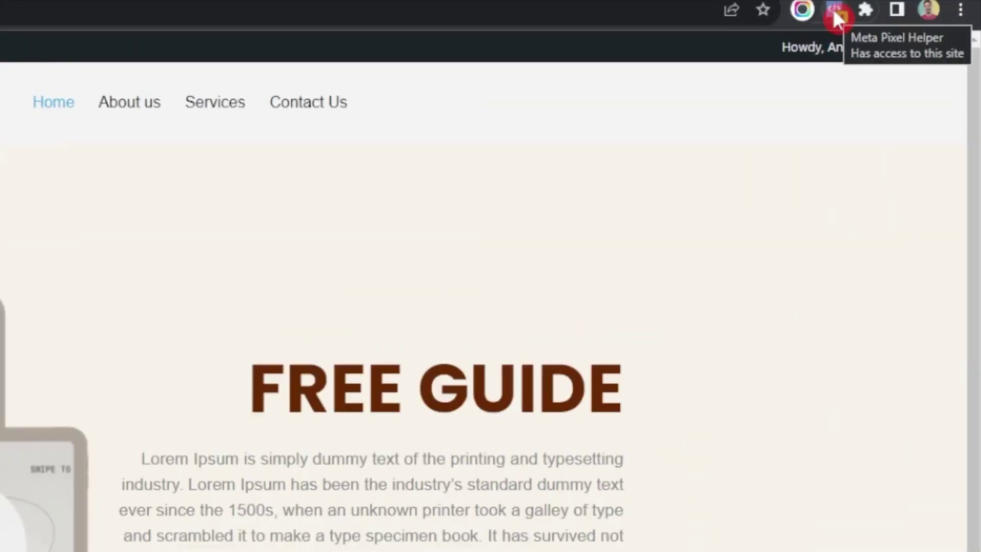
{"action": "left_click", "coordinate": [832, 15]}
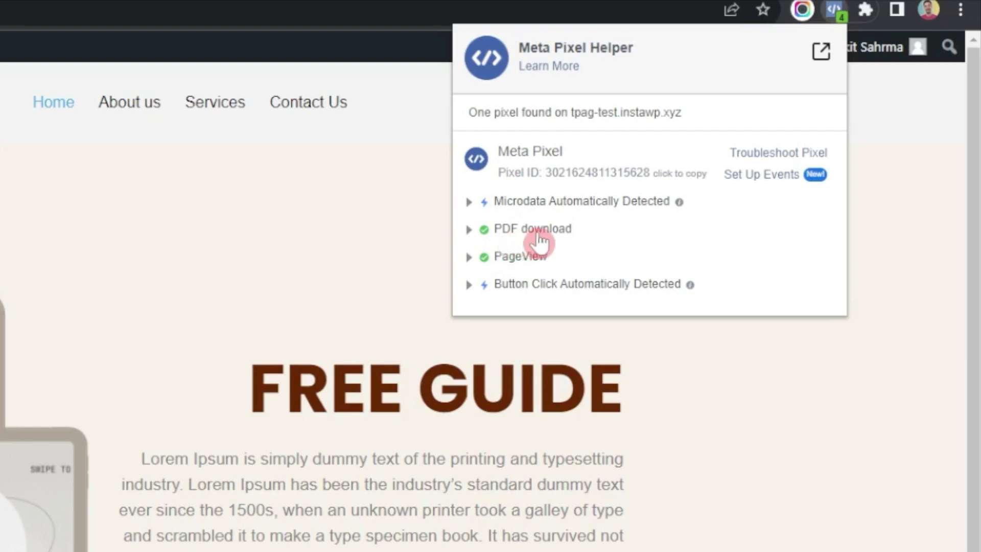
{"action": "left_click", "coordinate": [469, 230]}
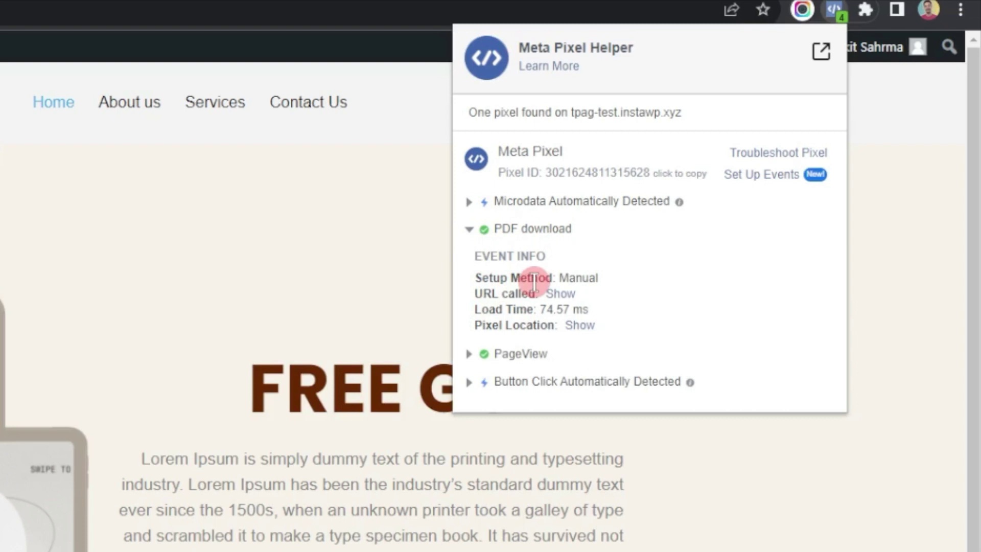